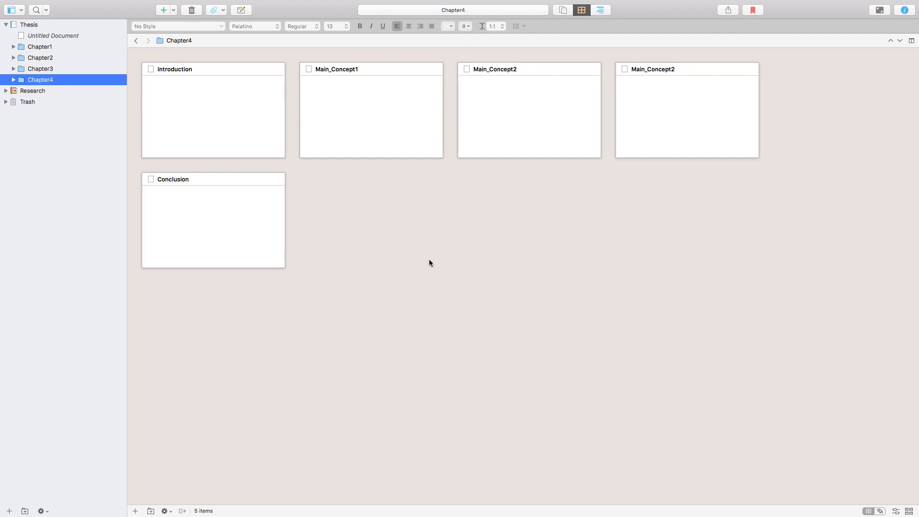
# Step: Expand Chapter1 in the binder and move its second Main_Concept2 card directly after Introduction on the corkboard
pyautogui.click(13, 47)
pyautogui.click(43, 46)
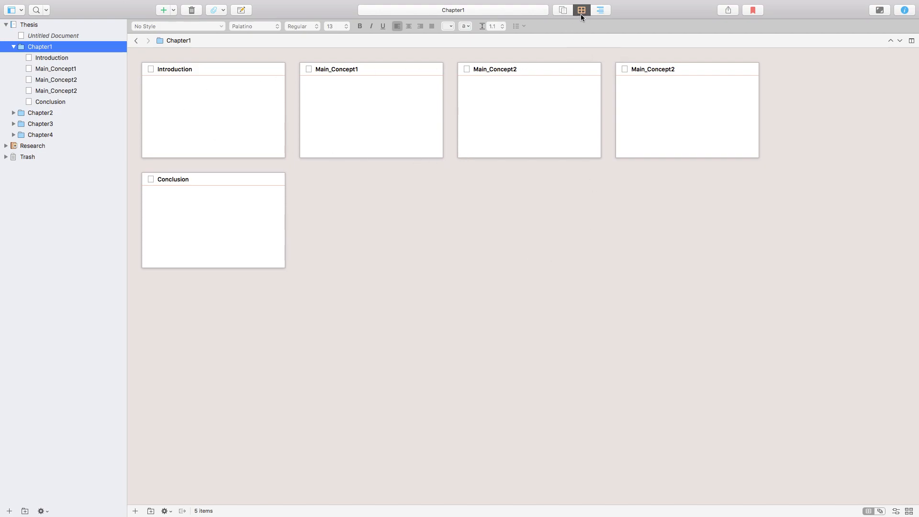
pyautogui.moveTo(672, 115); pyautogui.dragTo(355, 132)
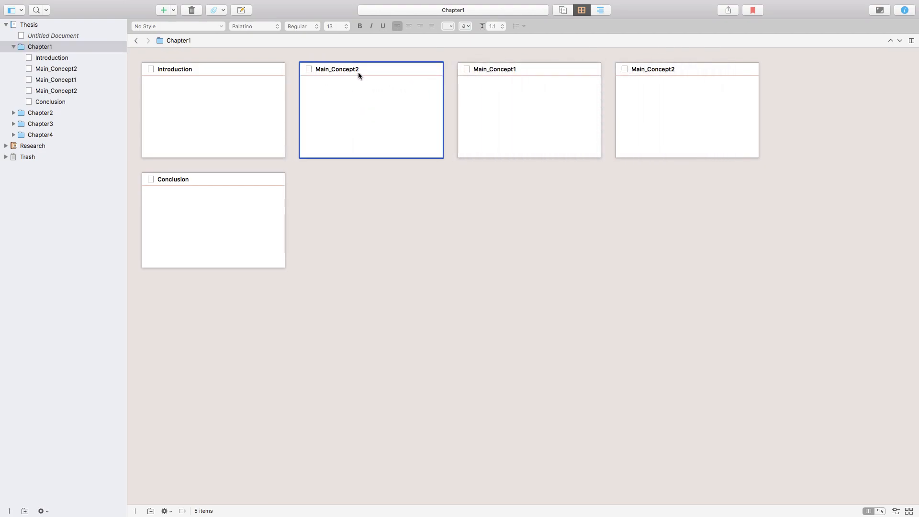
# Step: Rename the moved card after Introduction as Main_Concept3
pyautogui.click(375, 68)
pyautogui.click(363, 71)
pyautogui.press('BackSpace')
pyautogui.write('3')
pyautogui.press('Return')
# Step: Nest the Main_Concept1 document under Main_Concept3 in Chapter1
pyautogui.moveTo(520, 122); pyautogui.dragTo(395, 127)
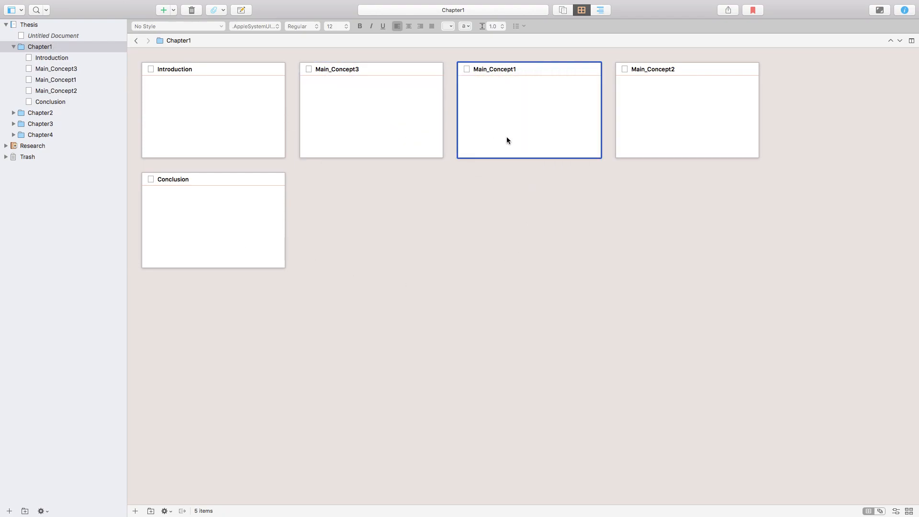
pyautogui.click(60, 79)
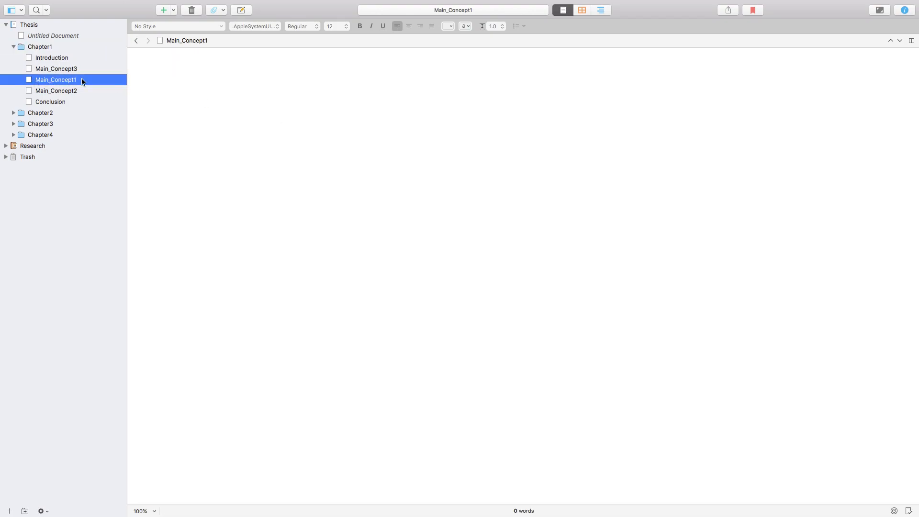
pyautogui.click(49, 80)
pyautogui.moveTo(49, 80); pyautogui.dragTo(77, 84)
# Step: Show Chapter1 on the corkboard and examine how the Main_Concept3 card represents its nested document
pyautogui.click(582, 10)
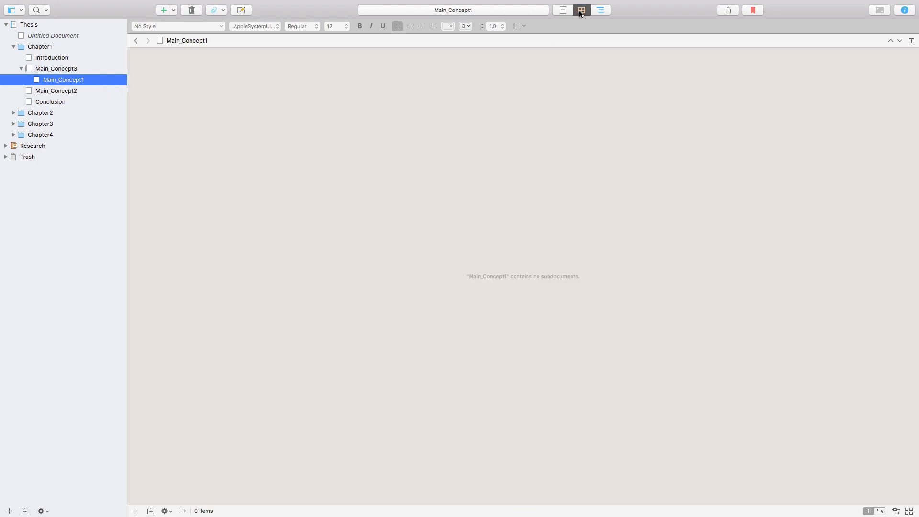
pyautogui.click(39, 46)
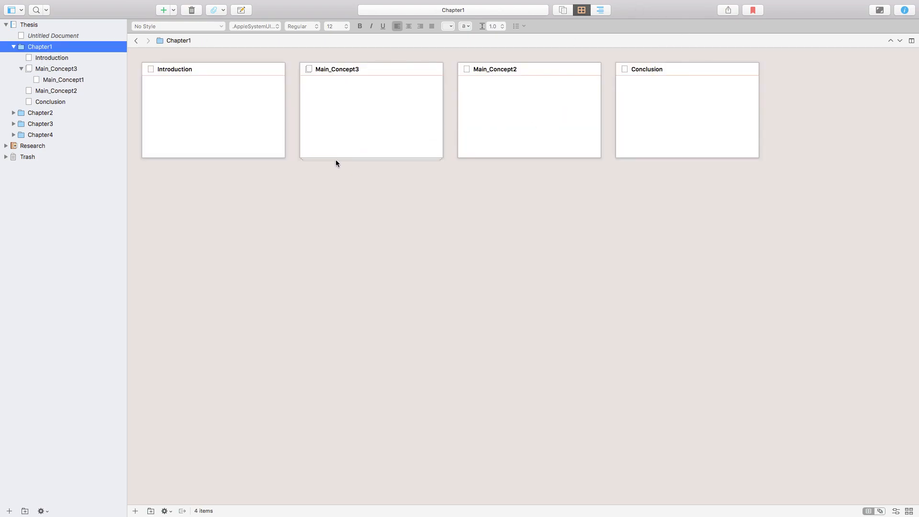
pyautogui.click(353, 139)
pyautogui.click(353, 140)
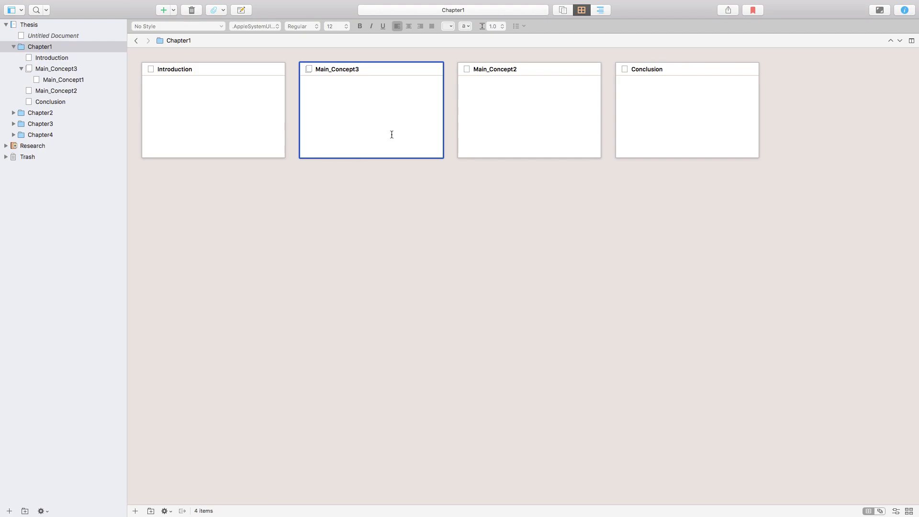
pyautogui.click(329, 205)
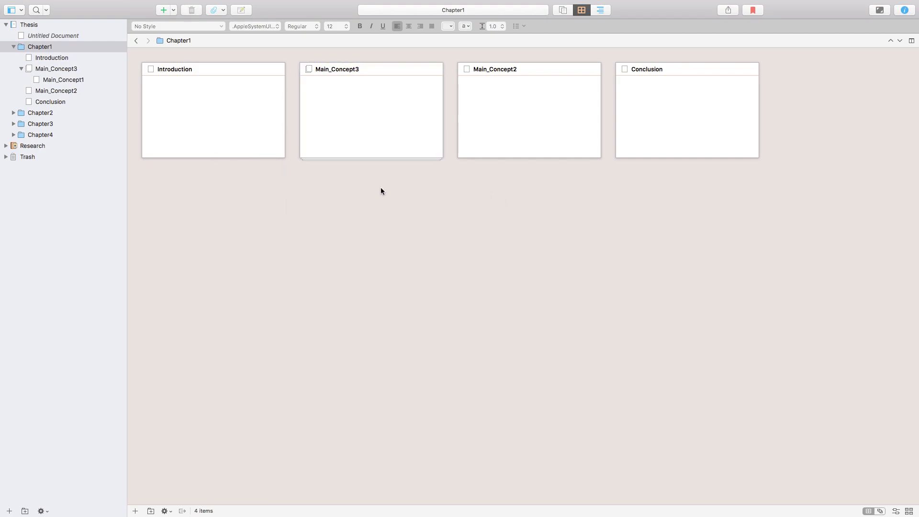
# Step: Show Chapter1 as an outline and add the Word Count, Target and Progress columns
pyautogui.click(601, 11)
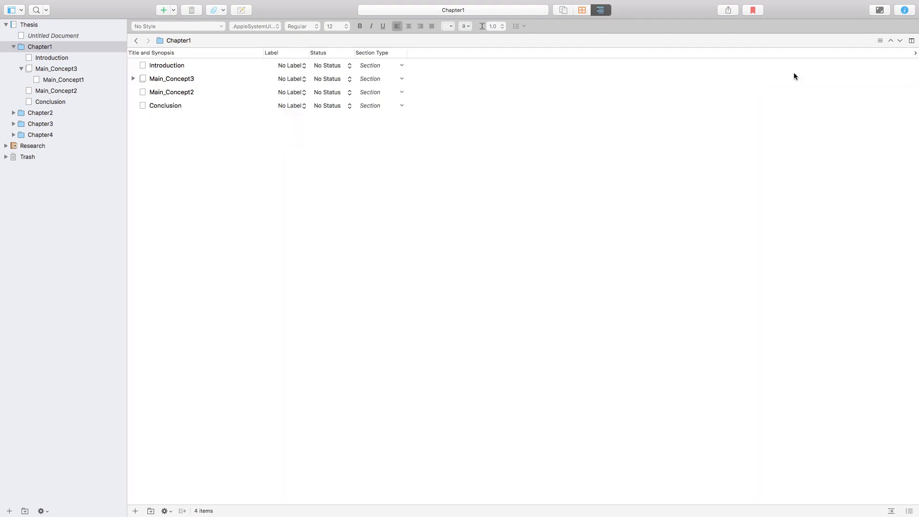
pyautogui.click(915, 53)
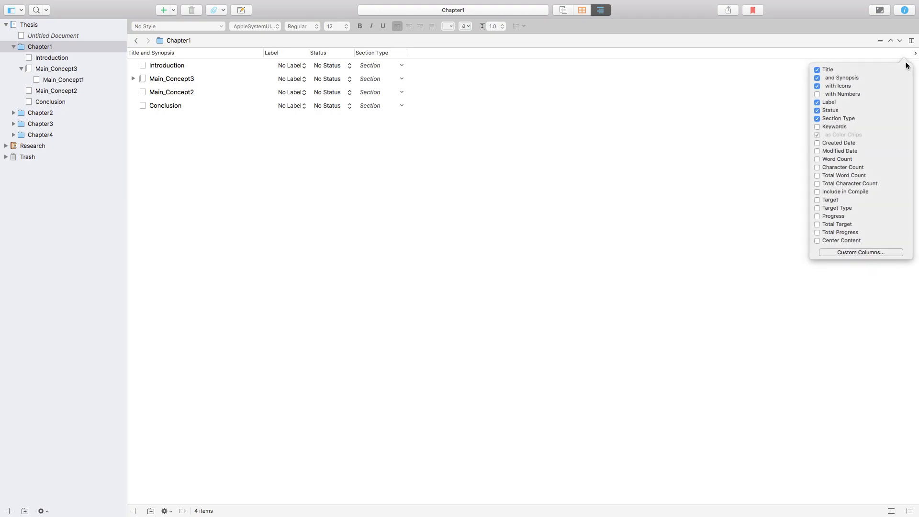
pyautogui.click(817, 160)
pyautogui.click(817, 201)
pyautogui.click(817, 217)
pyautogui.click(685, 278)
# Step: Set the Introduction's word target to 350
pyautogui.click(464, 67)
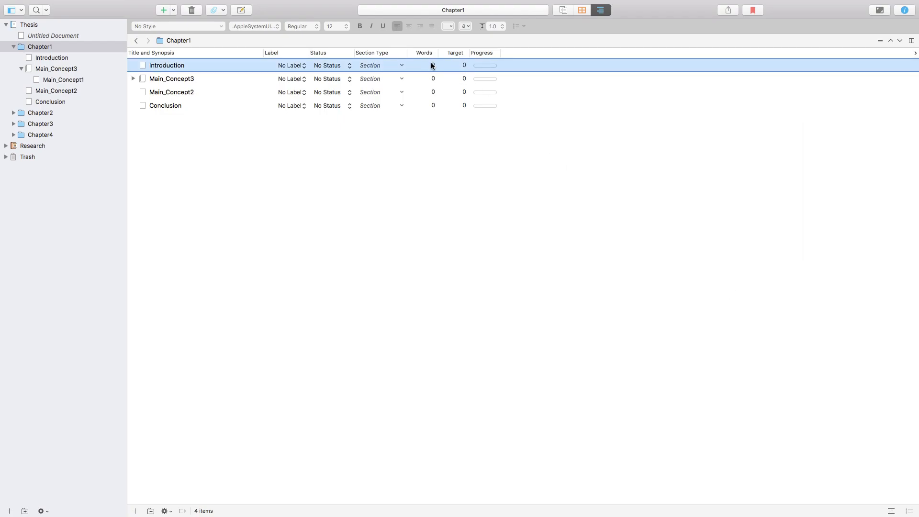
pyautogui.click(464, 65)
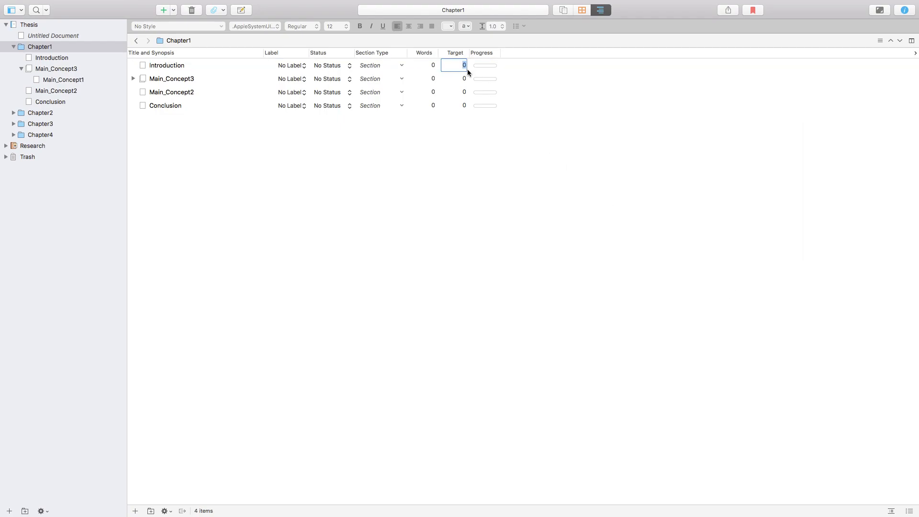
pyautogui.write('350')
pyautogui.press('Return')
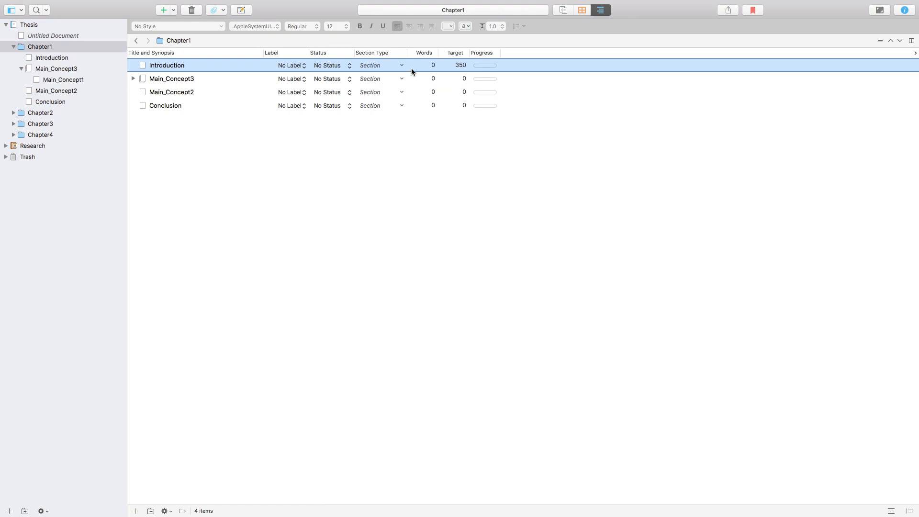
# Step: Set the Conclusion's word target to 250
pyautogui.click(461, 105)
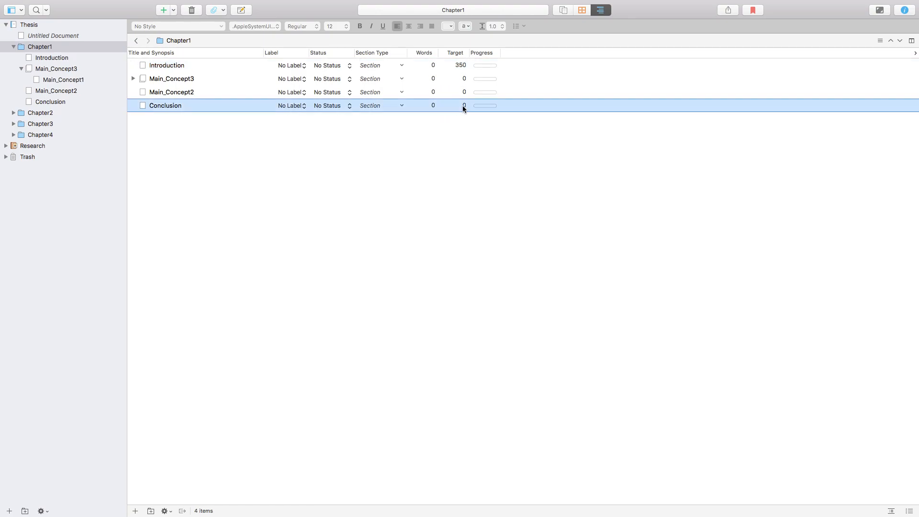
pyautogui.click(463, 105)
pyautogui.press('BackSpace')
pyautogui.write('250')
pyautogui.press('Return')
# Step: Set the word targets of Main_Concept3 and Main_Concept2 to 1000 each
pyautogui.click(464, 80)
pyautogui.click(464, 84)
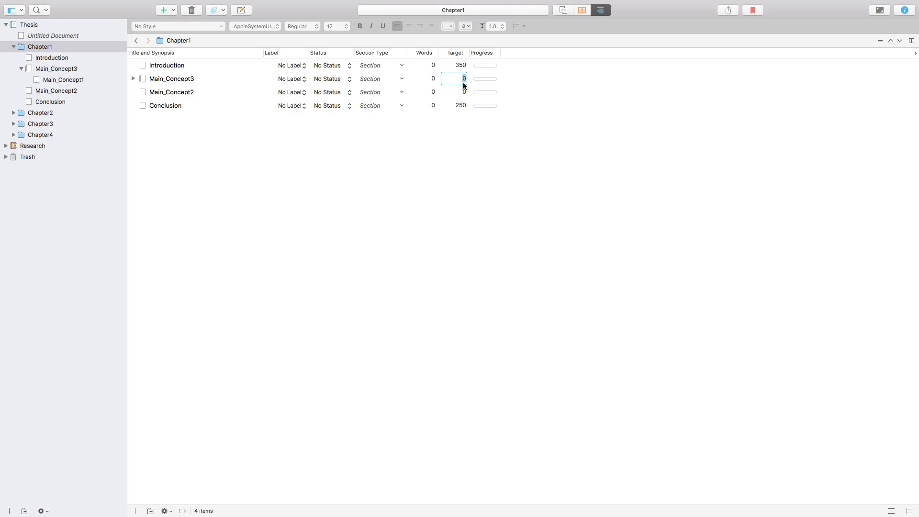
pyautogui.write('1000')
pyautogui.click(467, 95)
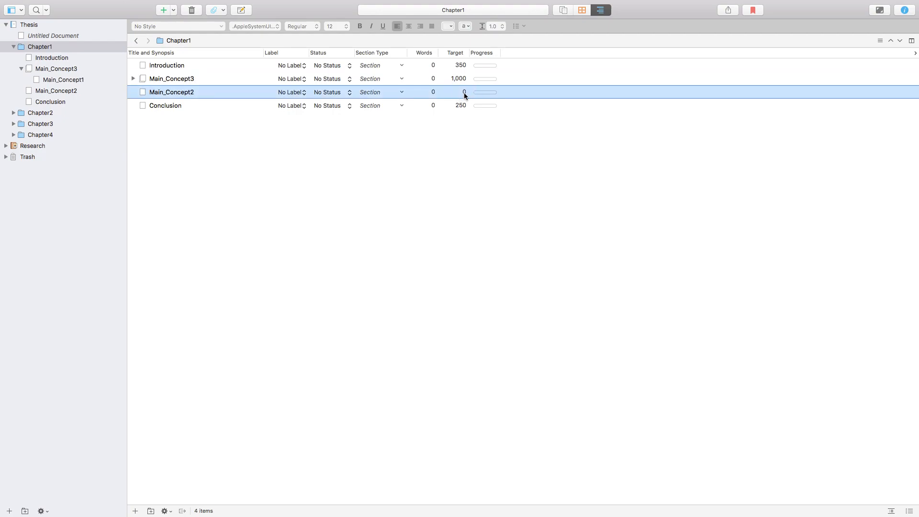
pyautogui.click(464, 93)
pyautogui.write('1000')
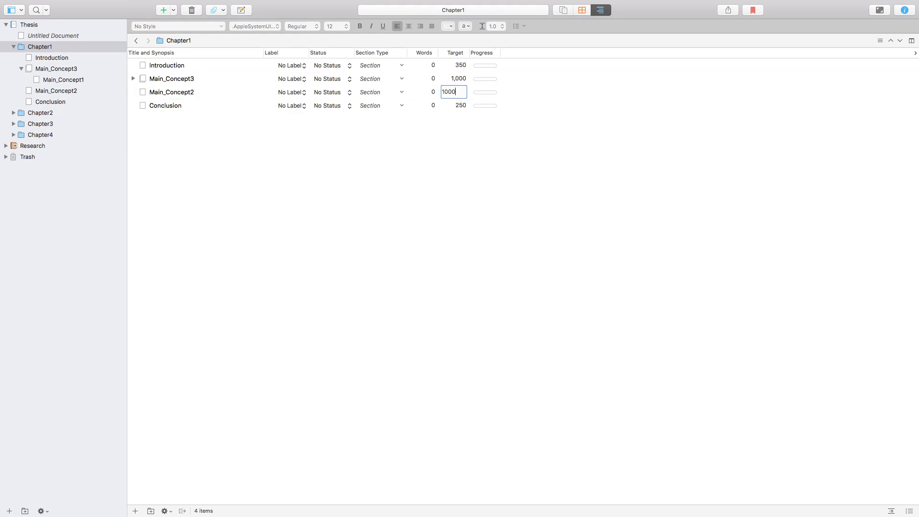
pyautogui.click(463, 159)
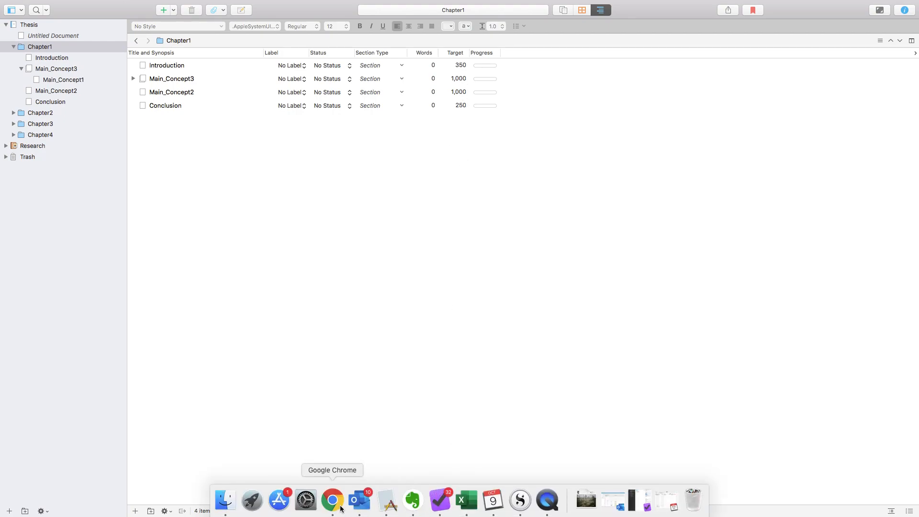
# Step: Switch to Google Chrome, search for "lorem ipsum generator" and open the "Lorem Ipsum - All the facts - Lipsum generator" result
pyautogui.click(341, 508)
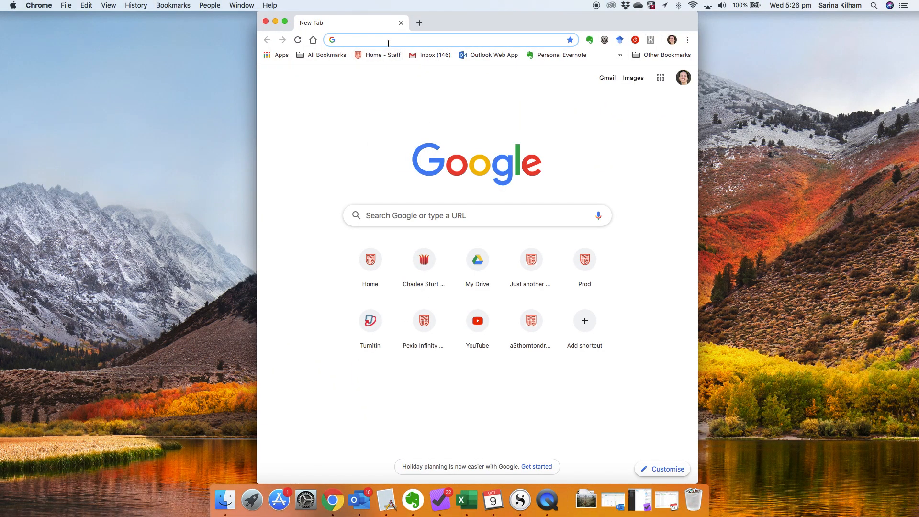
pyautogui.write('lorem ipsum generator')
pyautogui.press('Return')
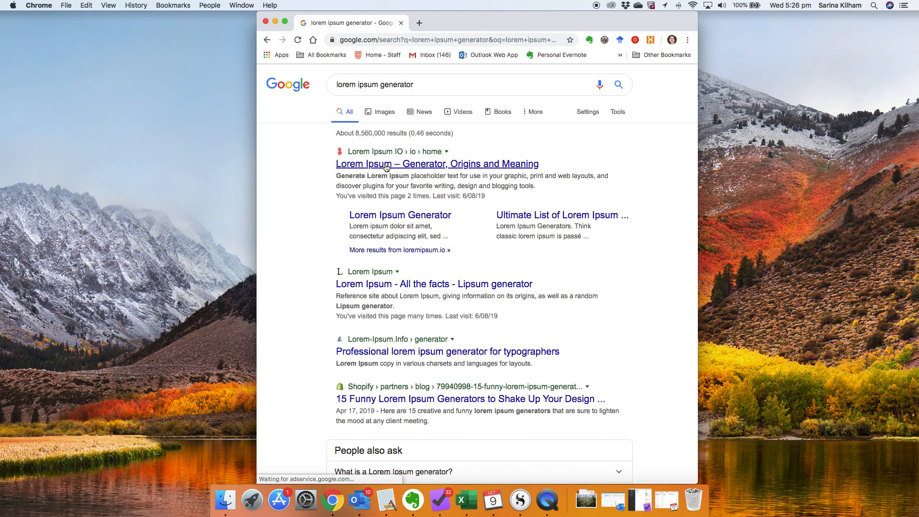
pyautogui.click(380, 284)
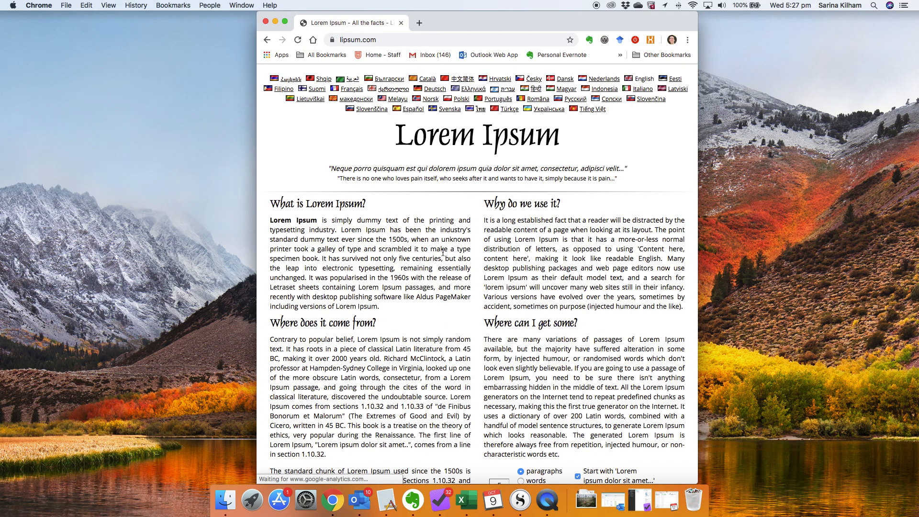
# Step: Generate five paragraphs of lorem ipsum, copy all of the generated text and close the page
pyautogui.scroll(-10, 437, 249)
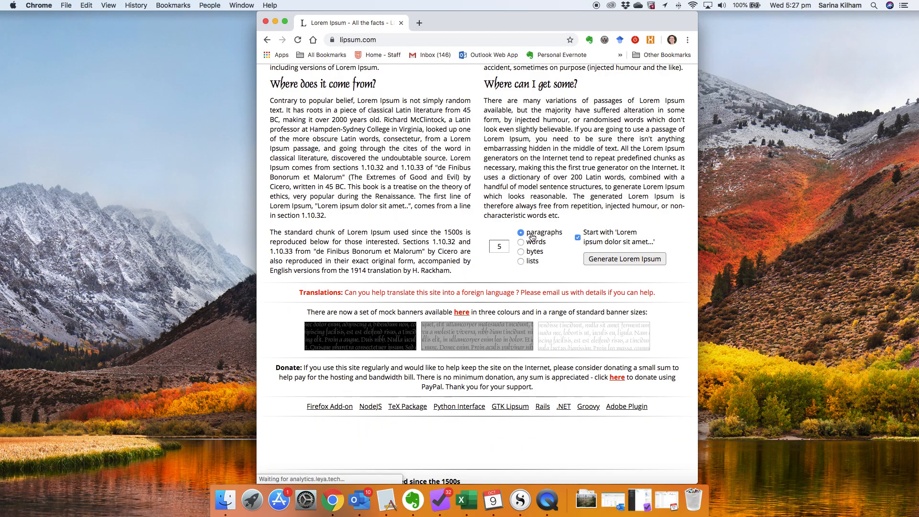
pyautogui.click(625, 259)
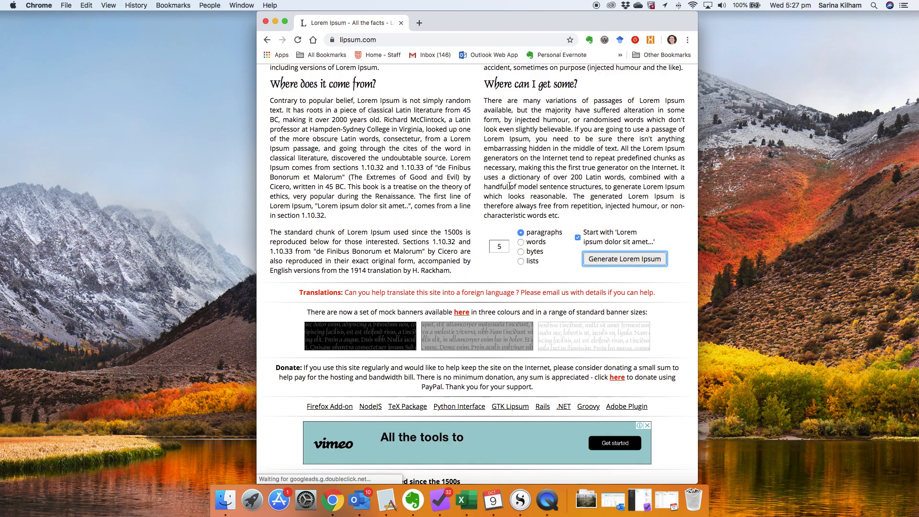
pyautogui.moveTo(270, 201); pyautogui.dragTo(579, 378)
pyautogui.rightClick(460, 207)
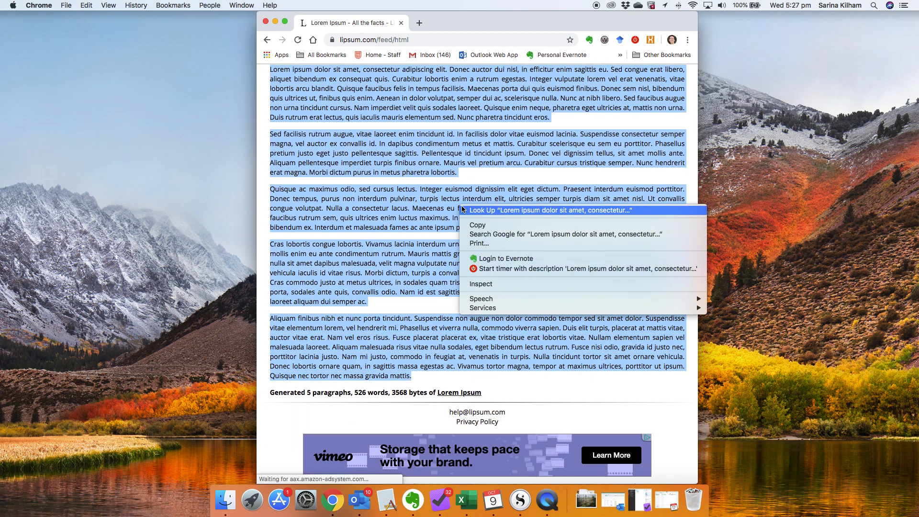
pyautogui.click(479, 225)
pyautogui.press('super+w')
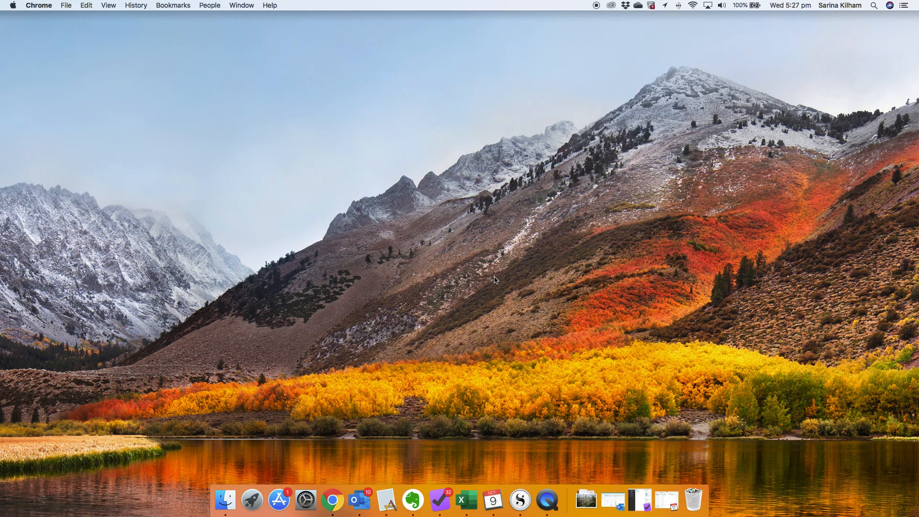
# Step: Switch back to Scrivener and paste the copied placeholder text into Chapter1's Introduction document
pyautogui.click(520, 500)
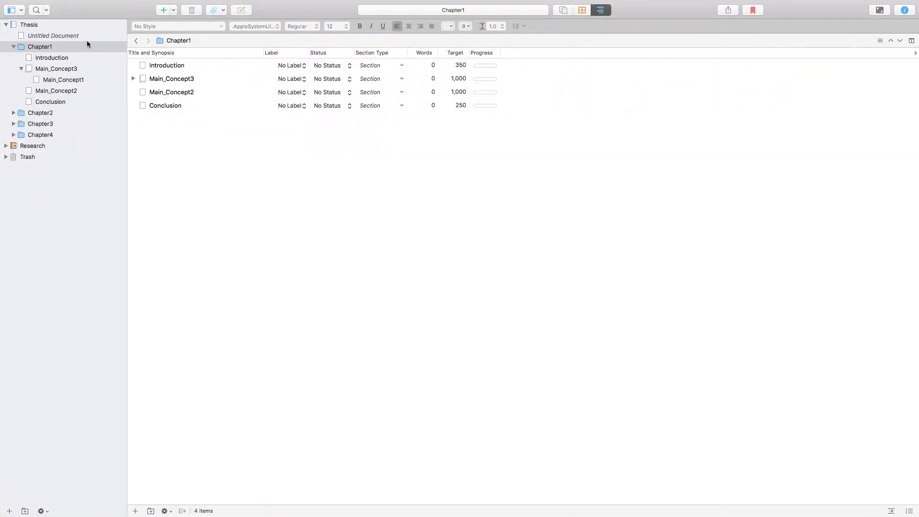
pyautogui.click(52, 68)
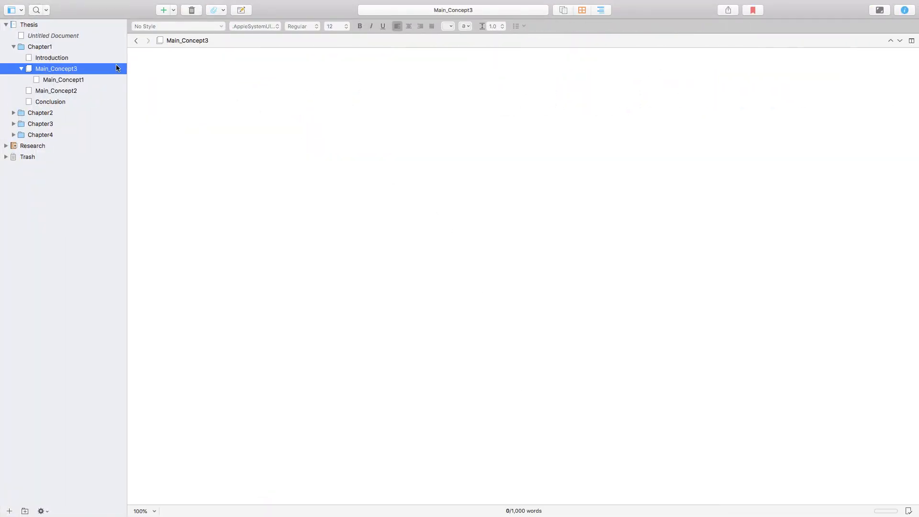
pyautogui.press('Up')
pyautogui.click(286, 103)
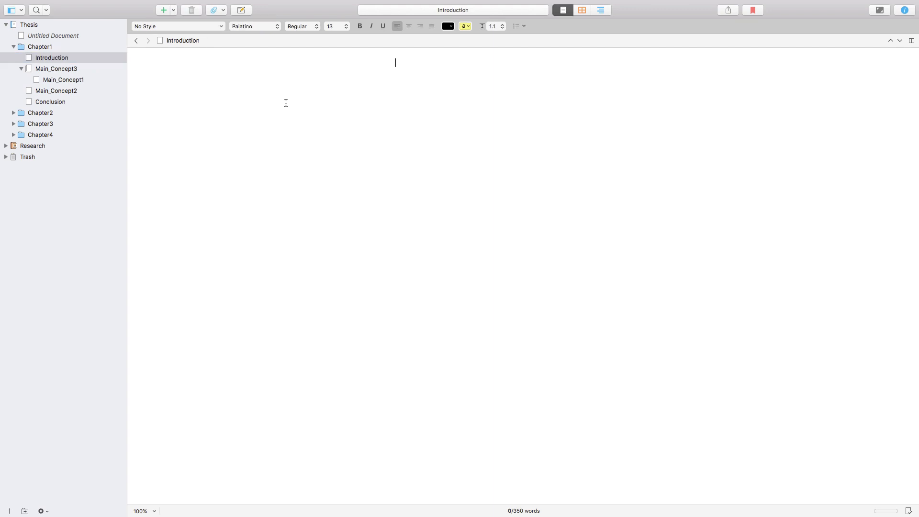
pyautogui.press('super+v')
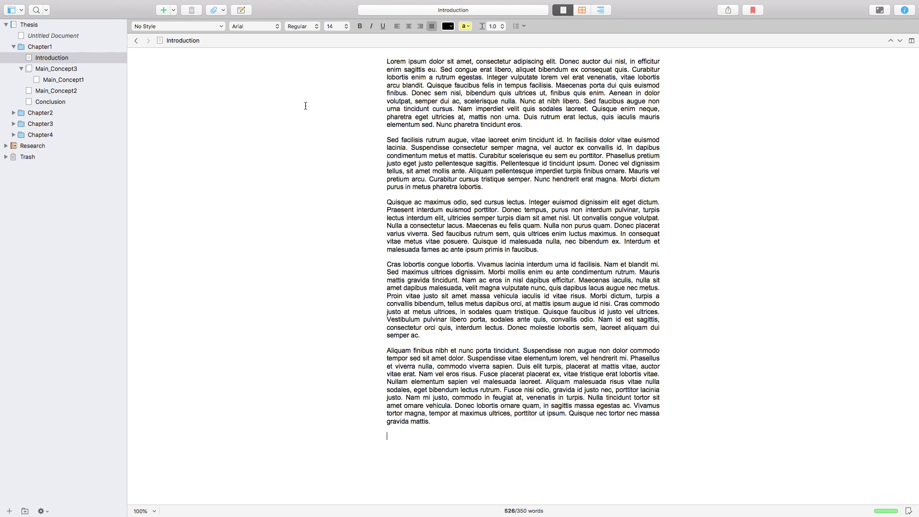
# Step: Paste the placeholder text twice into the Main_Concept3 document
pyautogui.click(72, 70)
pyautogui.click(467, 139)
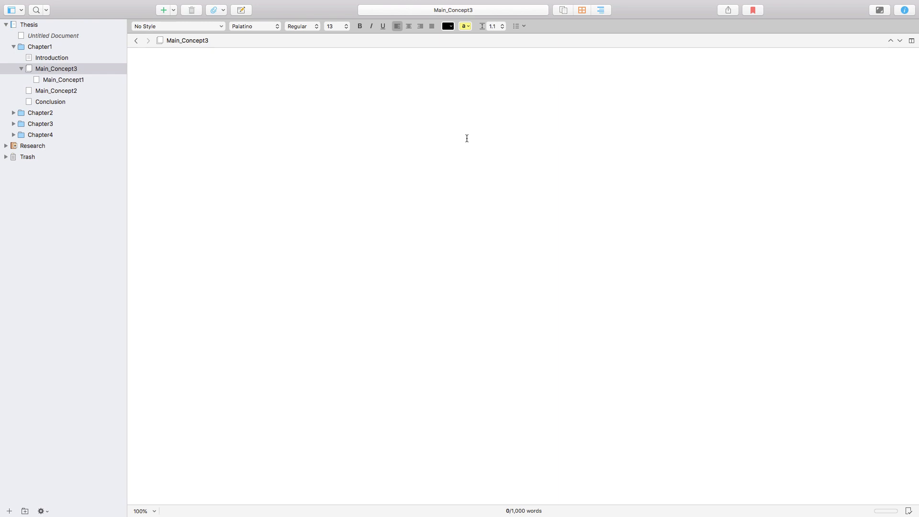
pyautogui.press('super+v')
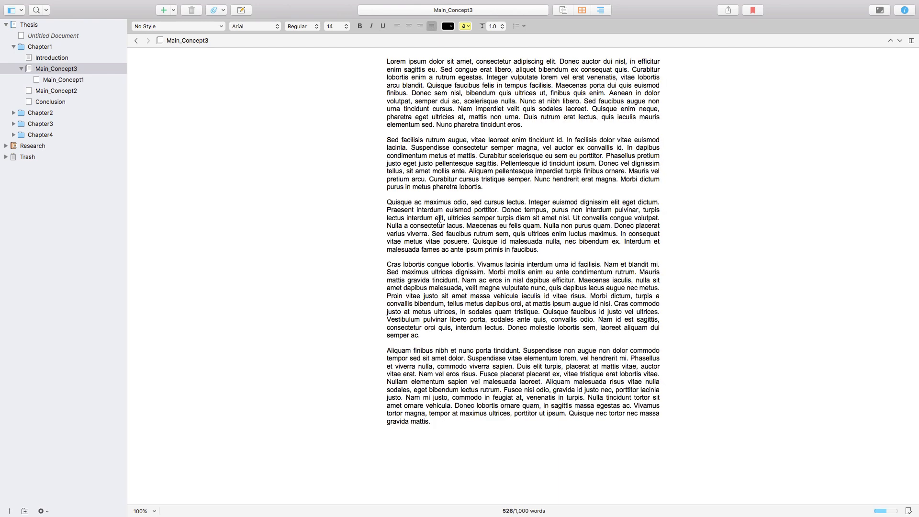
pyautogui.press('super+v')
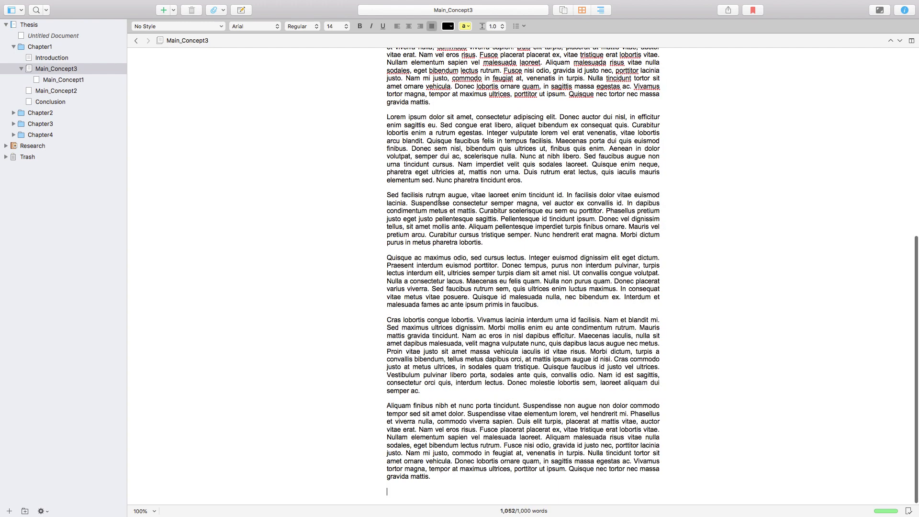
# Step: Paste the placeholder text into Main_Concept1 and delete its last three paragraphs
pyautogui.click(79, 82)
pyautogui.click(430, 111)
pyautogui.press('super+v')
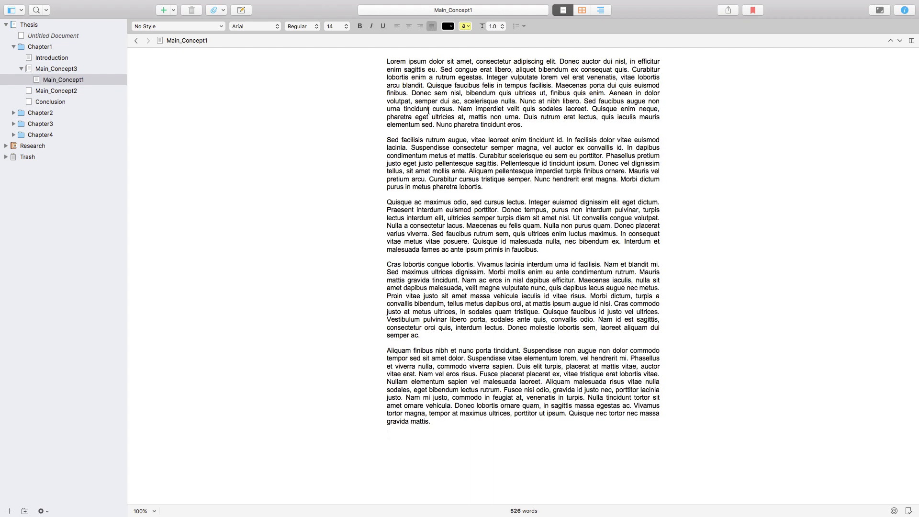
pyautogui.moveTo(465, 435); pyautogui.dragTo(341, 202)
pyautogui.press('BackSpace')
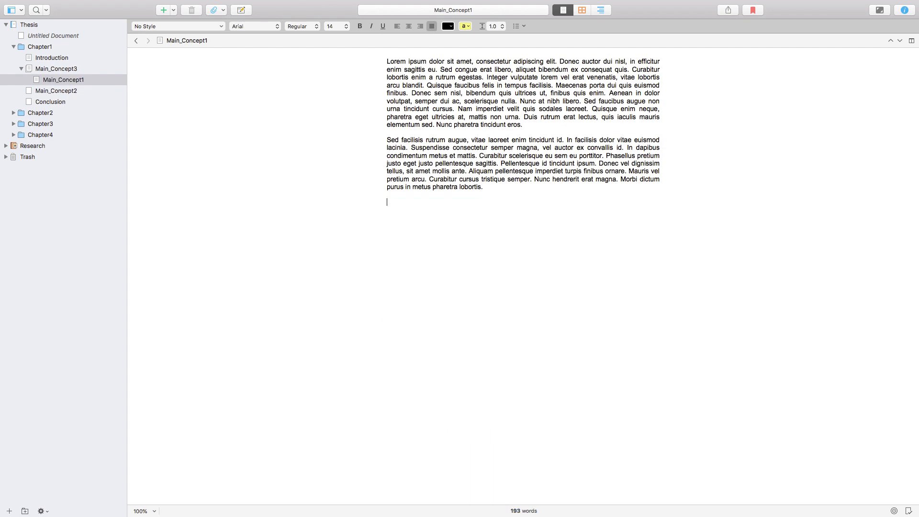
# Step: Paste the placeholder text into Main_Concept2 and delete its first three paragraphs
pyautogui.click(94, 91)
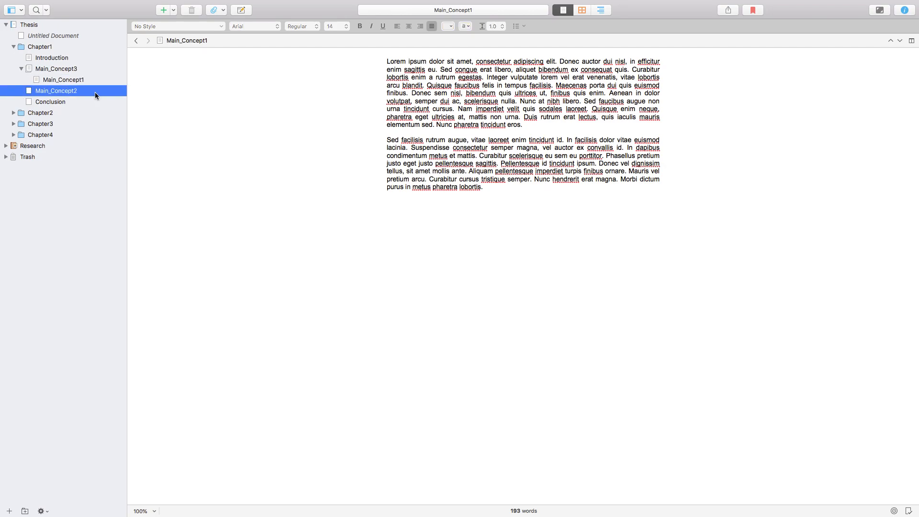
pyautogui.click(403, 128)
pyautogui.press('super+v')
pyautogui.moveTo(387, 61); pyautogui.dragTo(589, 246)
pyautogui.press('BackSpace')
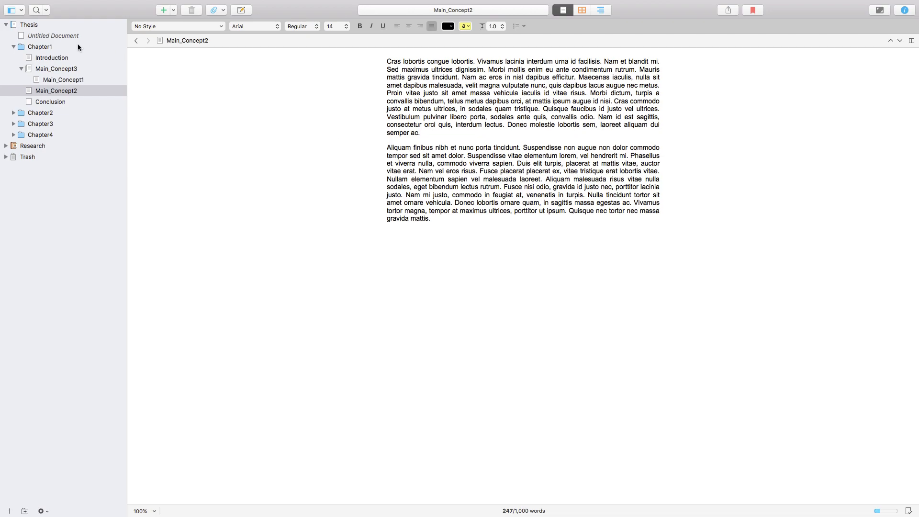
# Step: Return to Chapter1's outline, widen the Progress column and compare each section's word count with its target
pyautogui.click(53, 47)
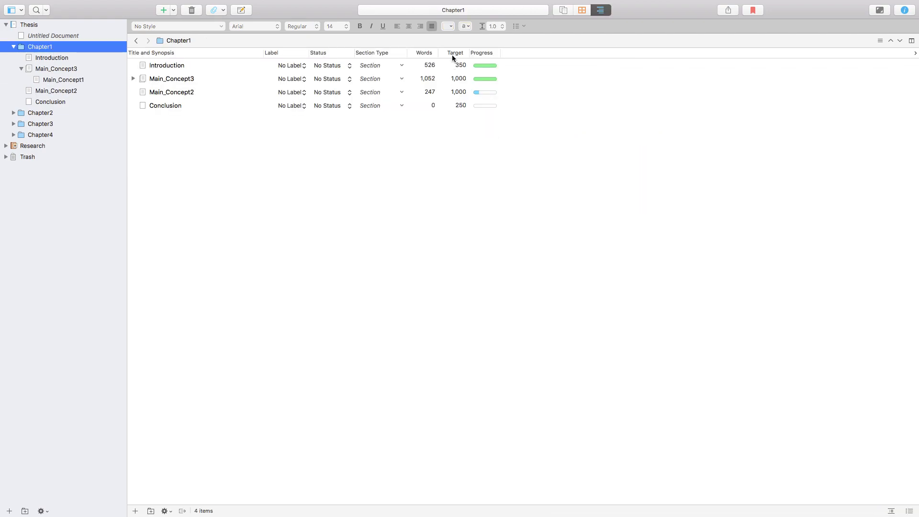
pyautogui.click(429, 68)
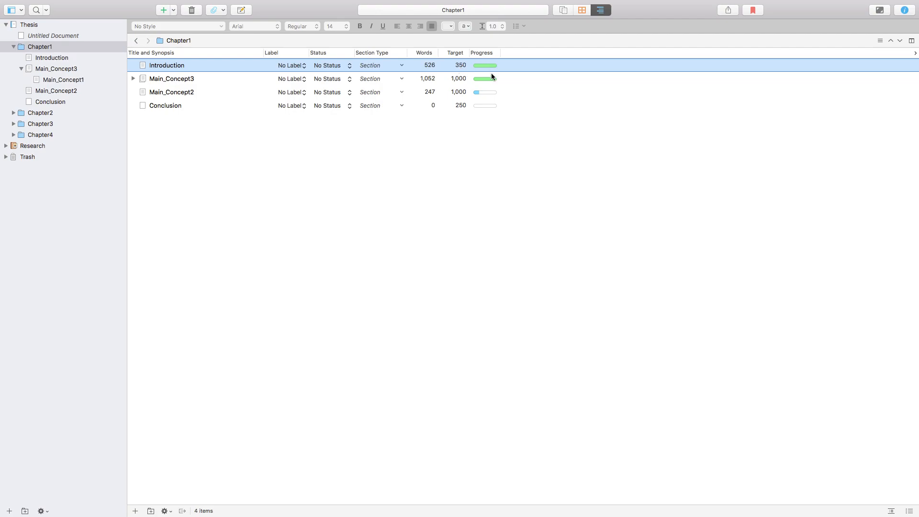
pyautogui.moveTo(500, 53); pyautogui.dragTo(525, 53)
pyautogui.click(430, 84)
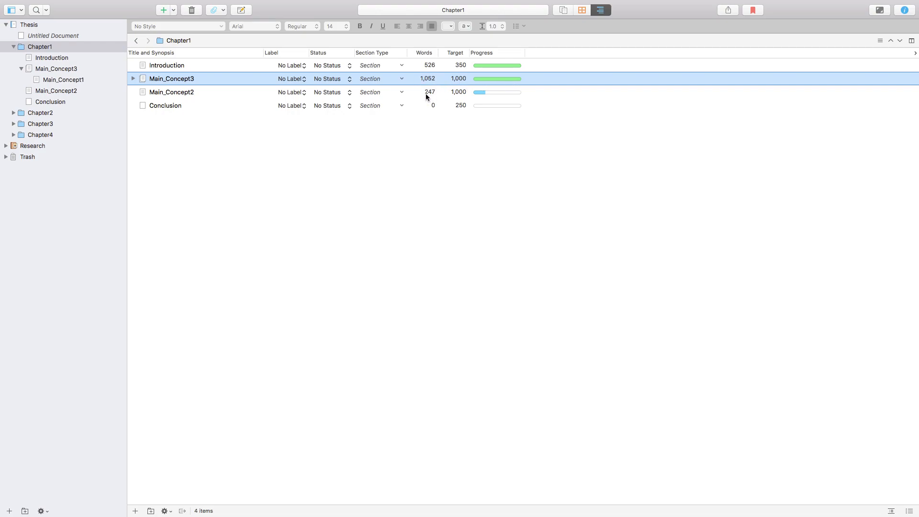
pyautogui.click(446, 96)
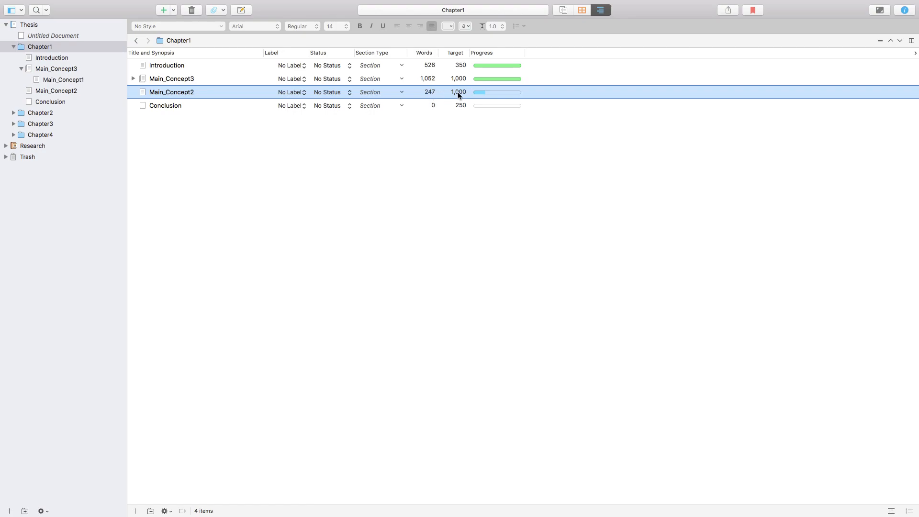